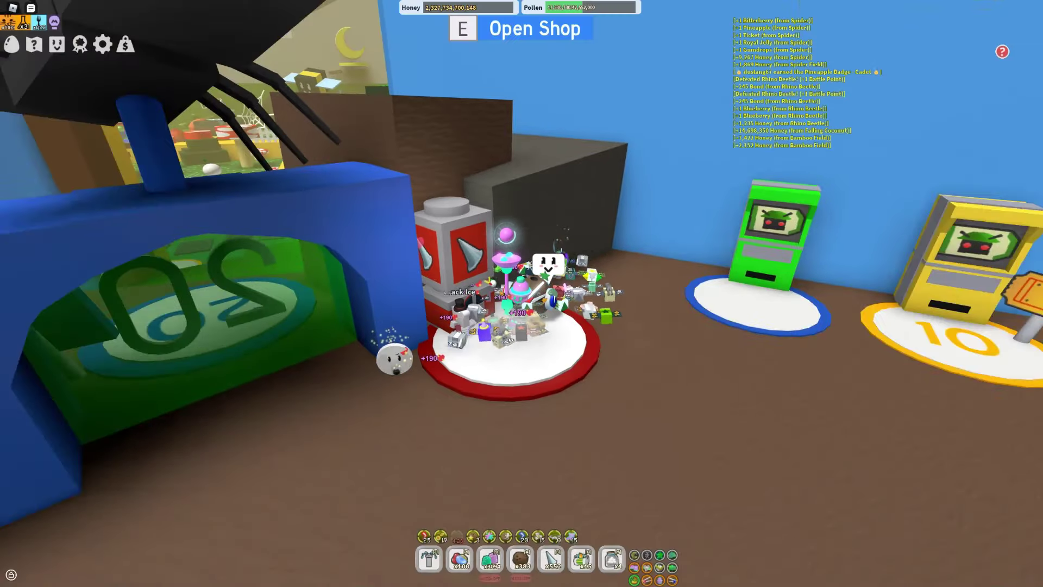
key("e")
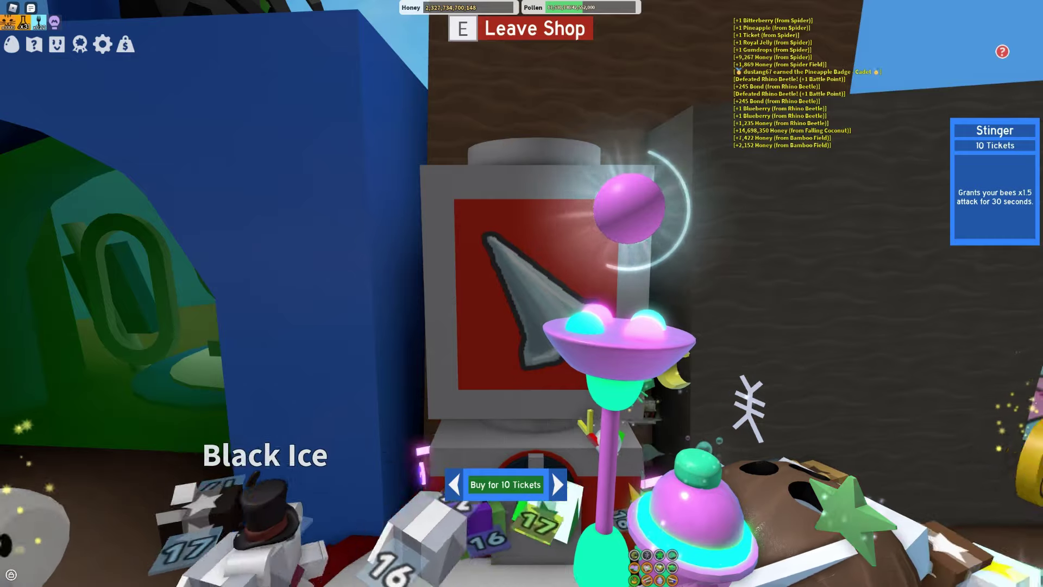